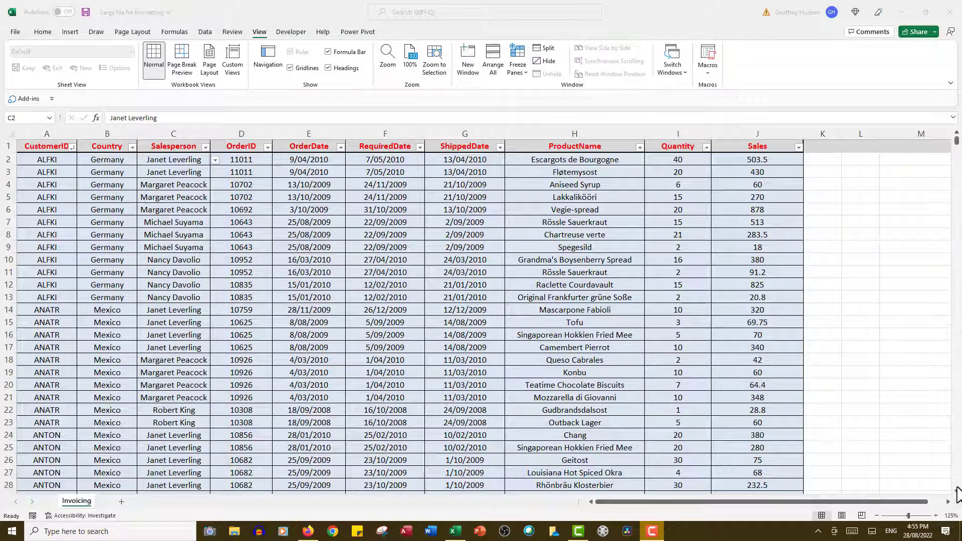
# Scroll down and right until the headers and CustomerID column vanish, then return to A1
pyautogui.click(955, 492)
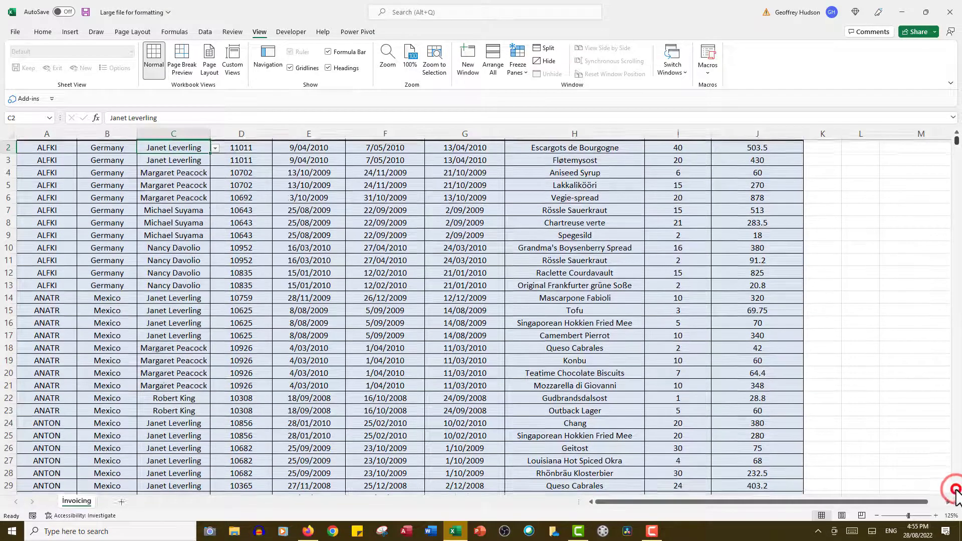
pyautogui.click(955, 492)
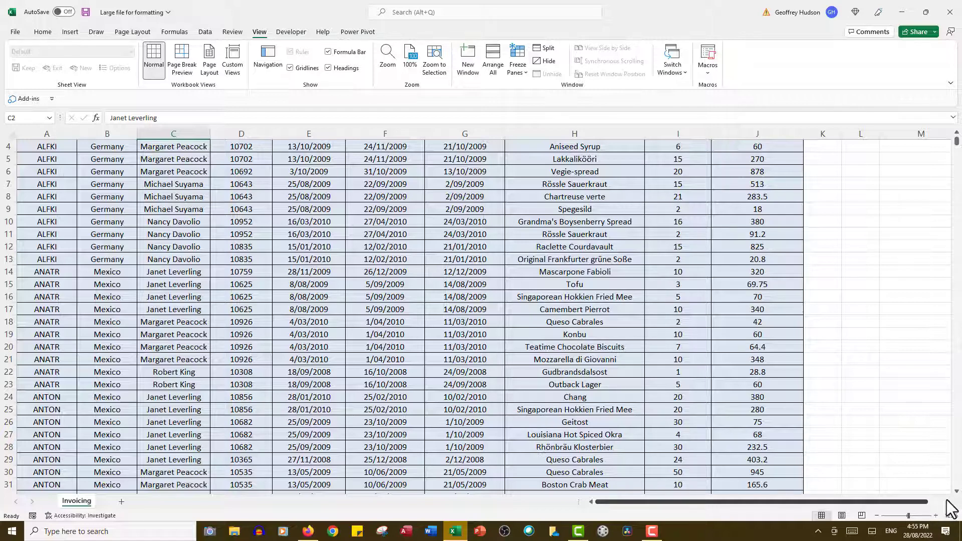
pyautogui.click(948, 501)
pyautogui.click(949, 501)
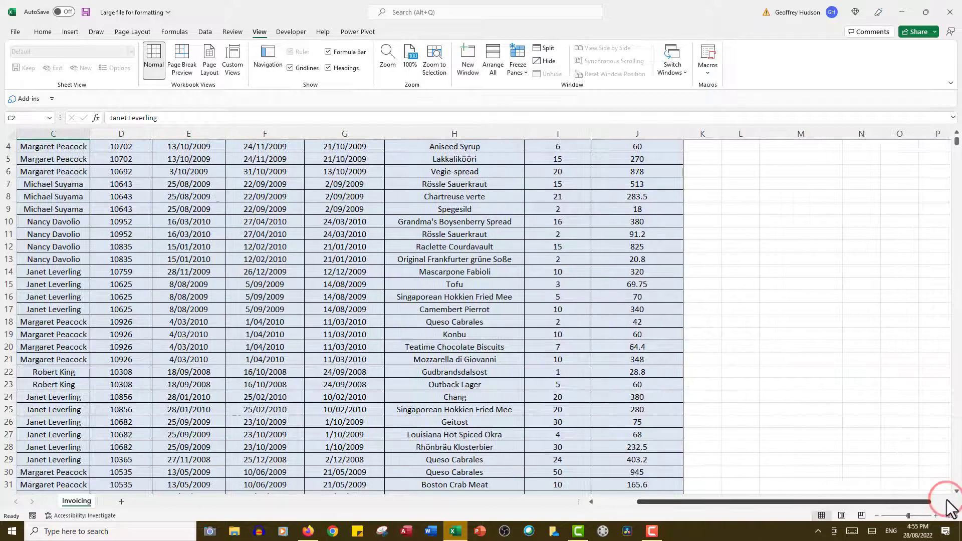
pyautogui.click(948, 501)
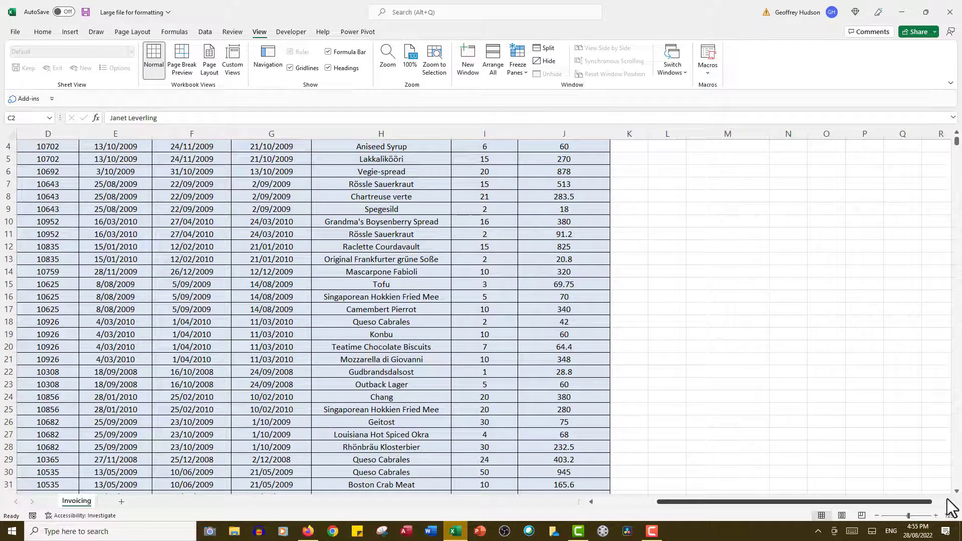
pyautogui.hotkey('ctrl', 'Home')
# Dismiss the scrollbar menu and select cell B2 (Germany) as the freeze anchor
pyautogui.rightClick(950, 501)
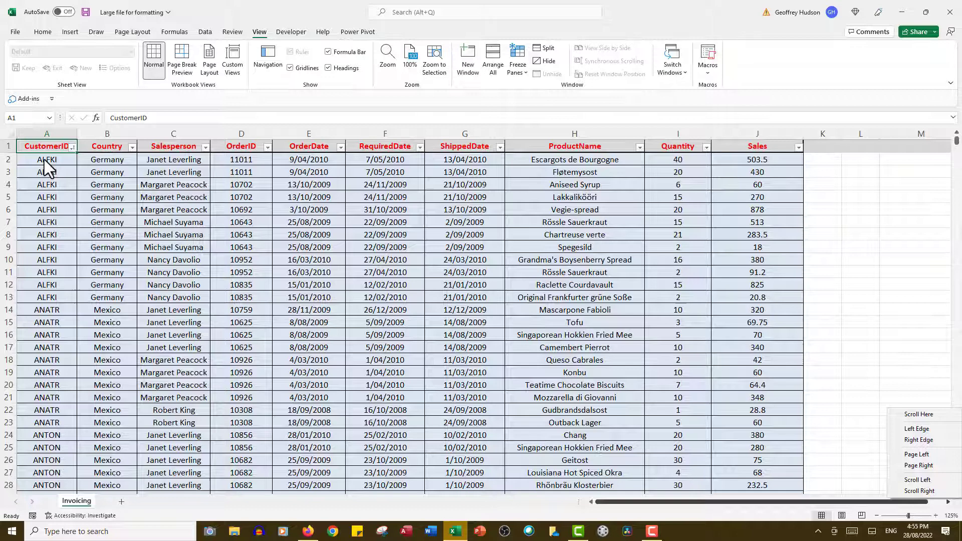
pyautogui.click(106, 160)
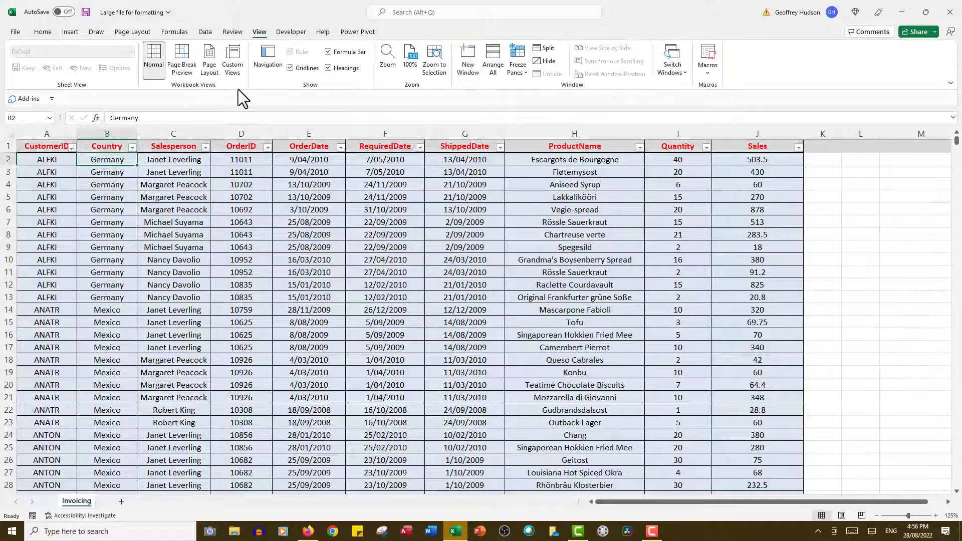
# Apply View > Freeze Panes at B2 to lock row 1 and column A
pyautogui.click(524, 71)
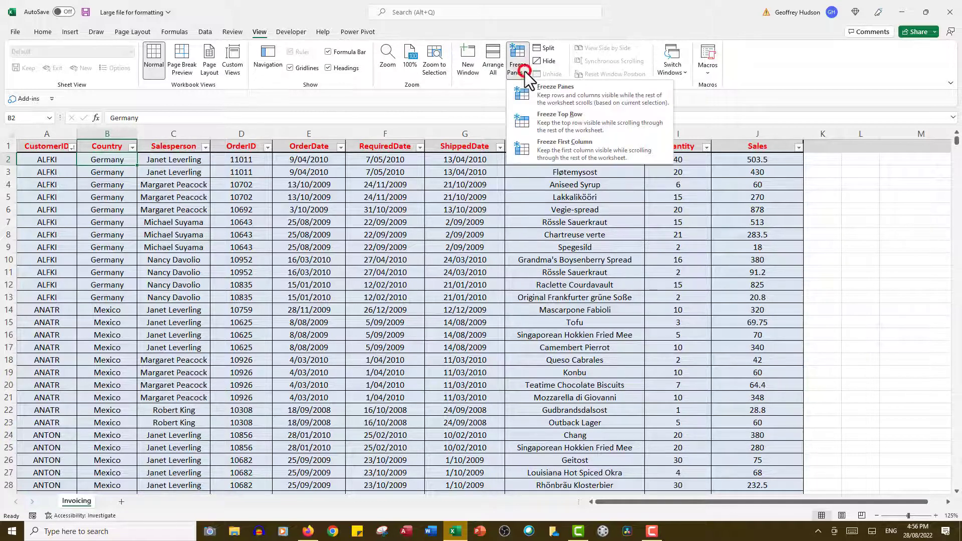
pyautogui.click(551, 93)
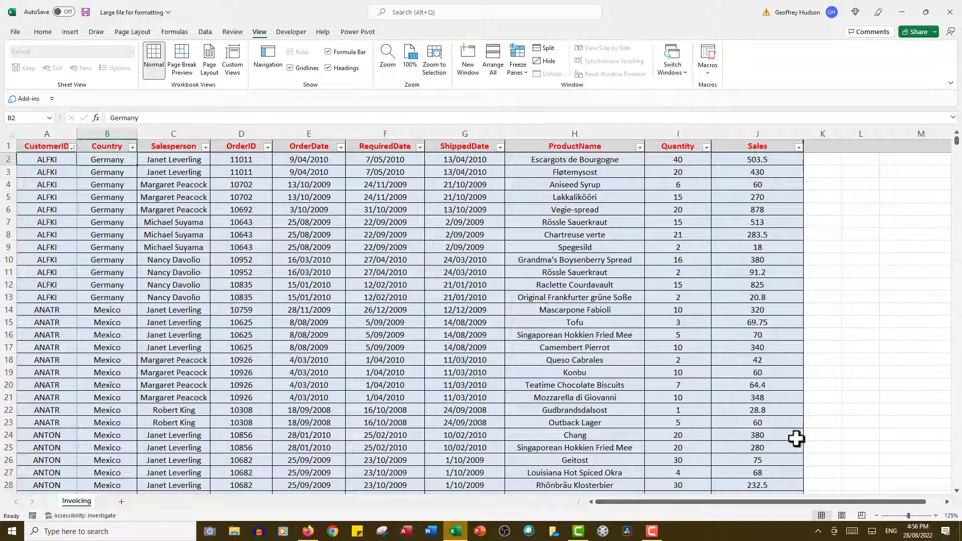
# Scroll down three rows and right two steps, checking headers and CustomerID remain visible
pyautogui.click(956, 492)
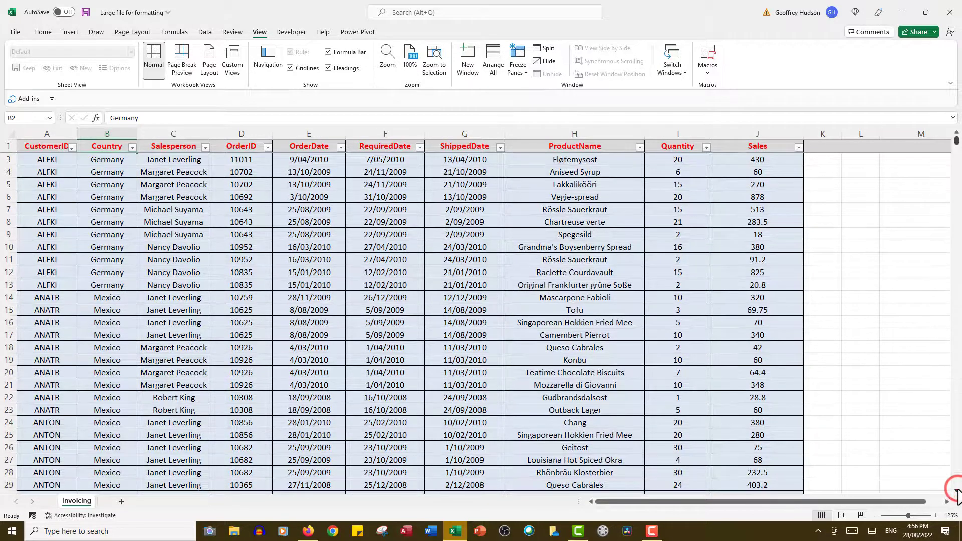
pyautogui.click(956, 493)
pyautogui.click(956, 488)
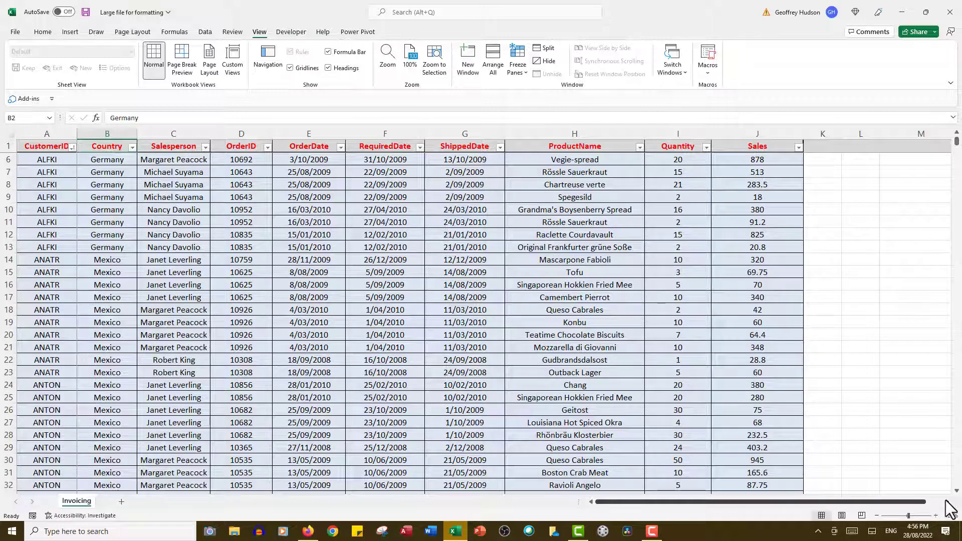
pyautogui.click(947, 501)
pyautogui.click(947, 501)
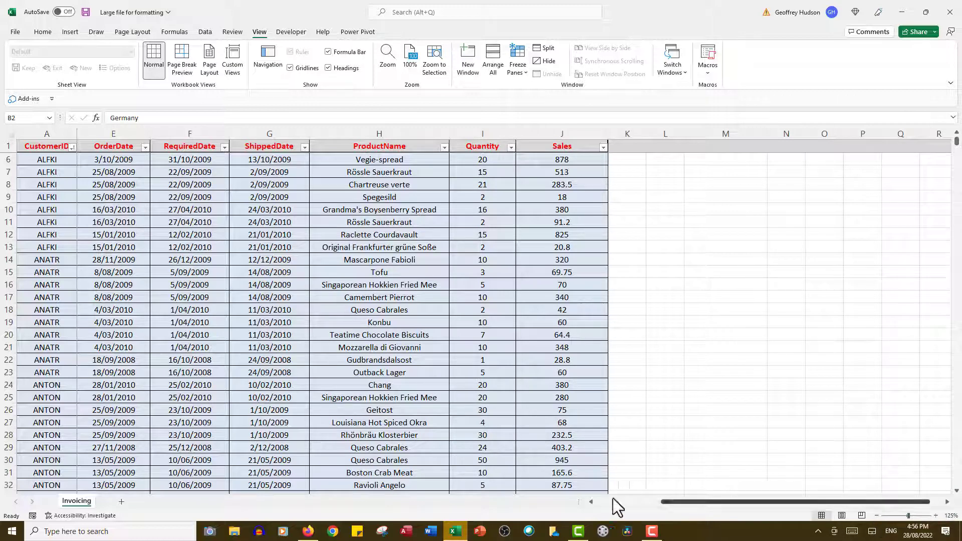
pyautogui.click(591, 502)
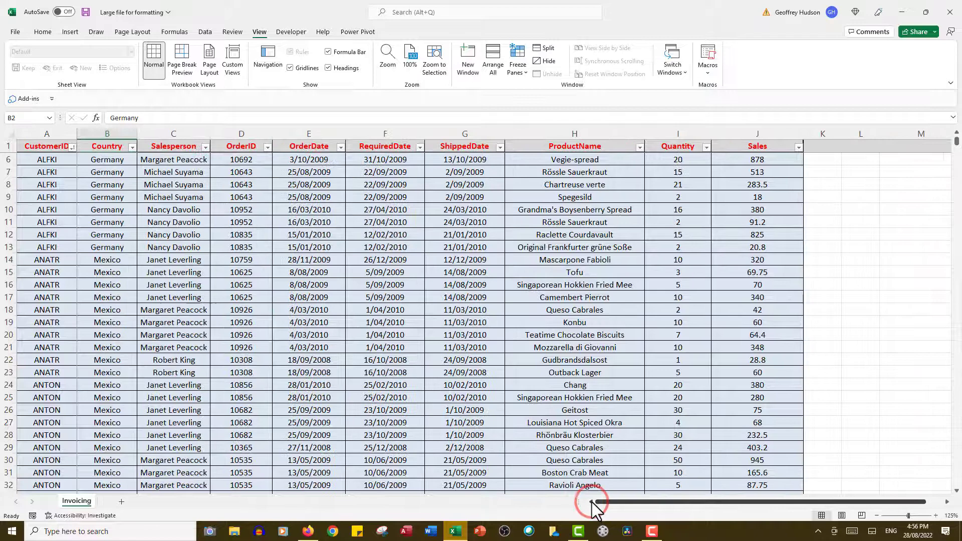